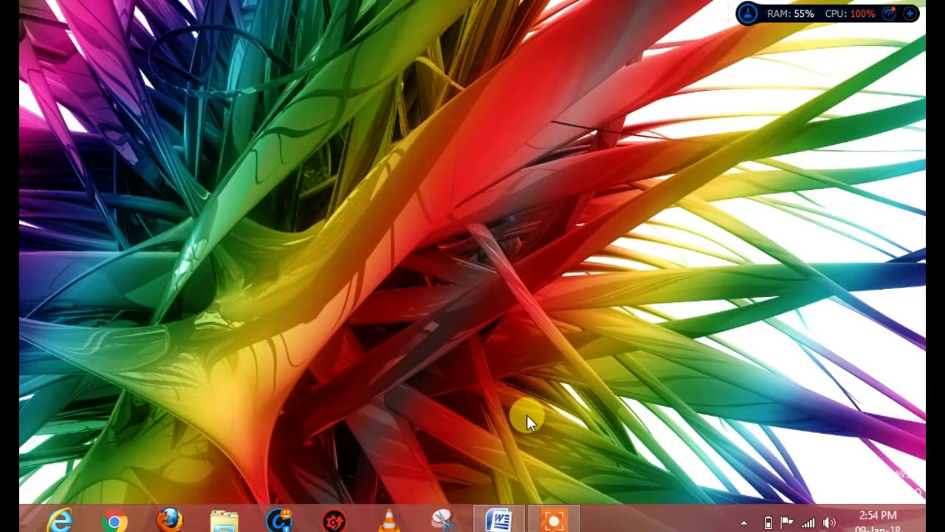
Restore the empty Document1 in Word and show the WordArt style gallery from Insert
left_click(505, 521)
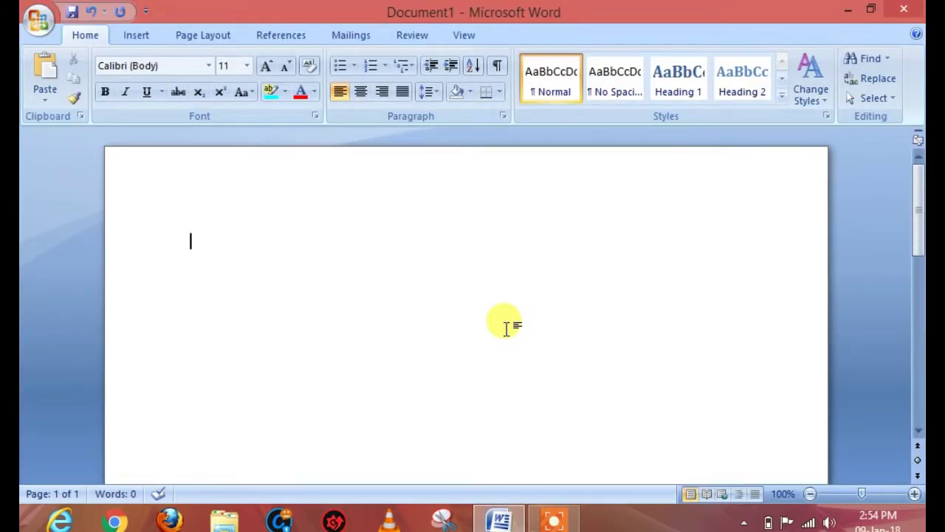
left_click(131, 37)
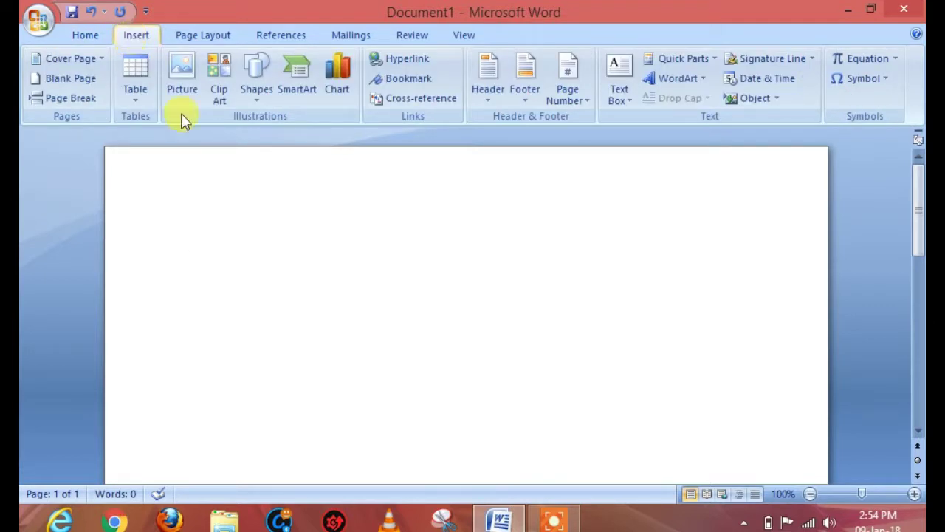
left_click(677, 79)
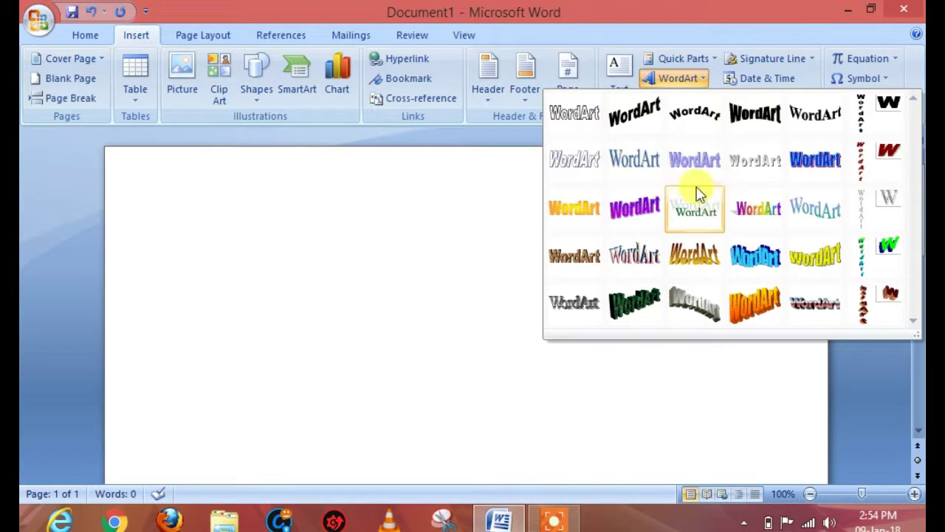
Choose the rainbow gradient WordArt style and enter the text 'apple'
left_click(750, 205)
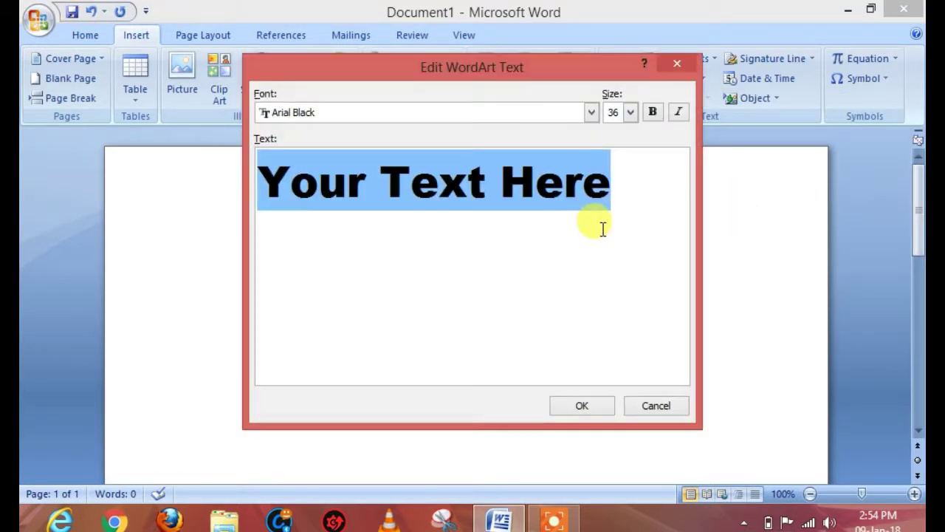
type("appl")
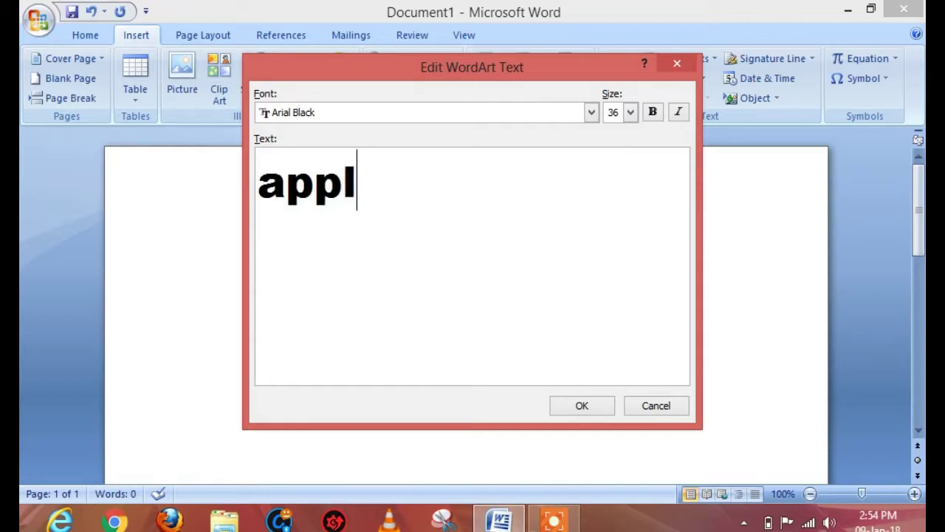
type("e")
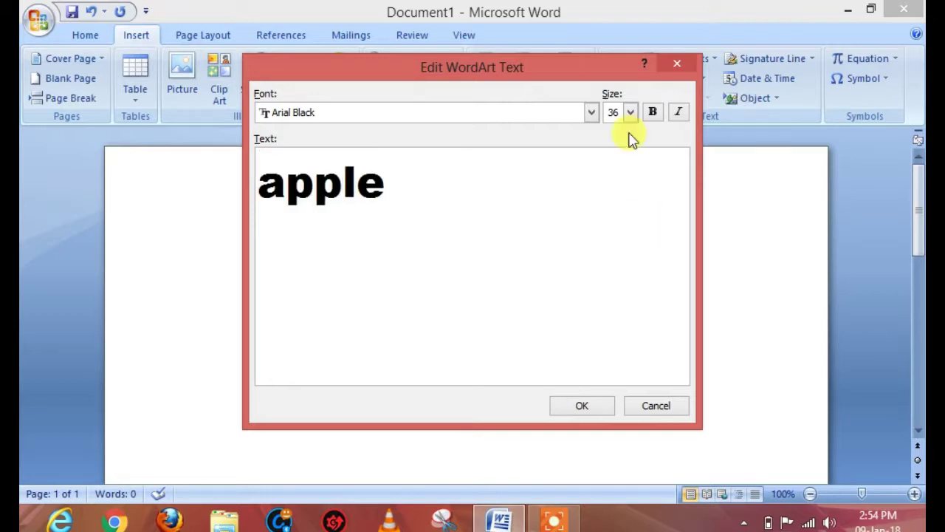
Make the WordArt text bold in Bodoni MT Black and insert it into the document
left_click(652, 112)
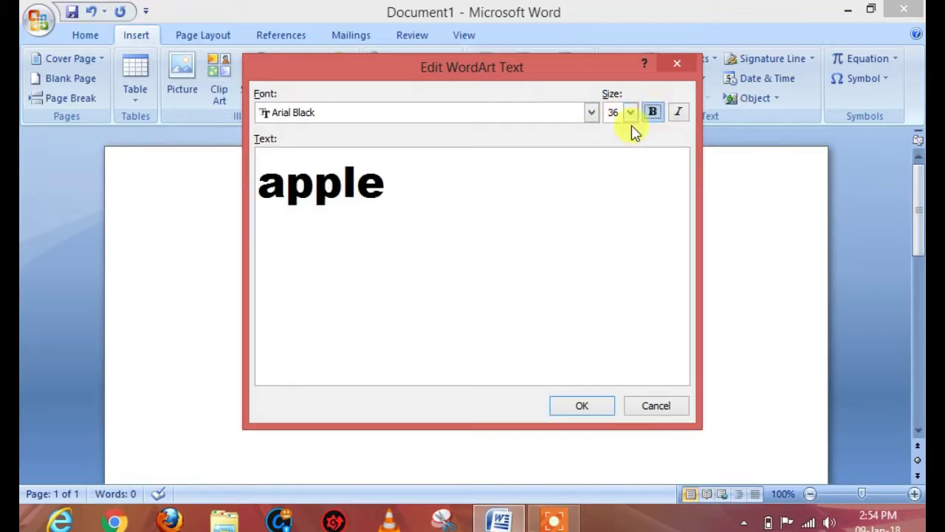
left_click(521, 115)
scroll(479, 158, "down", 2)
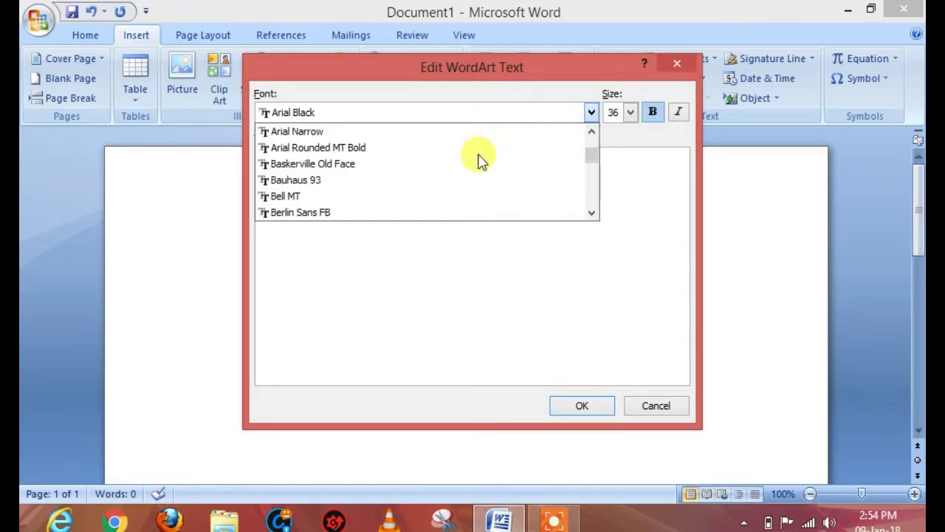
scroll(480, 160, "down", 2)
left_click(360, 196)
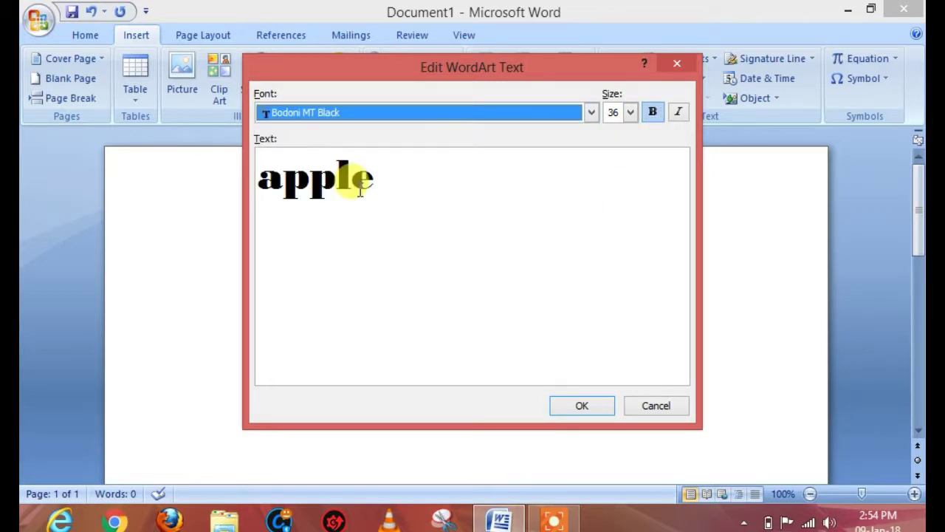
left_click(582, 405)
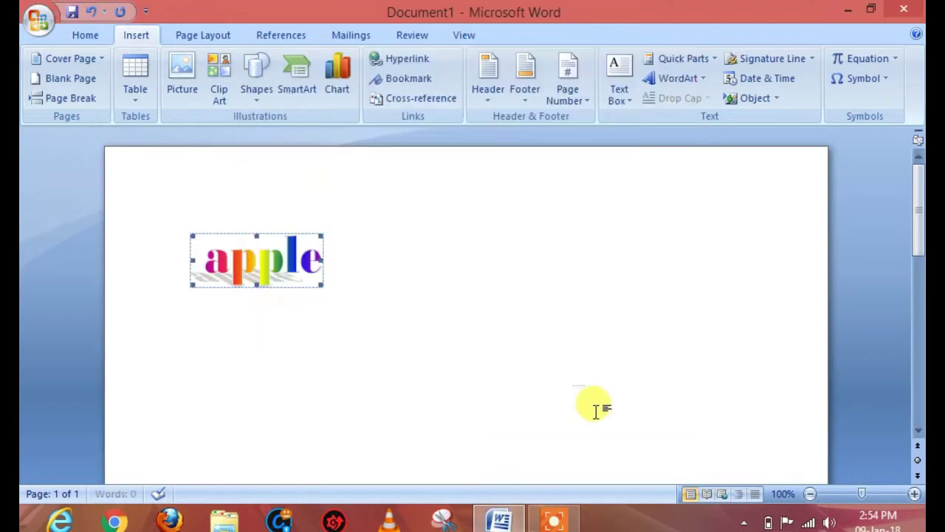
Stretch the apple WordArt to 5.84" wide by 1.66" tall
left_click(325, 258)
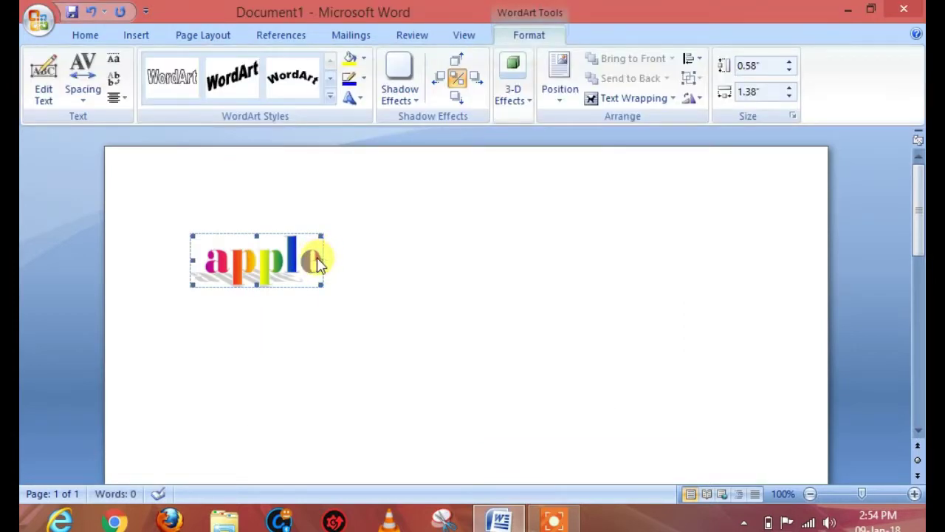
left_click_drag(323, 260, 690, 306)
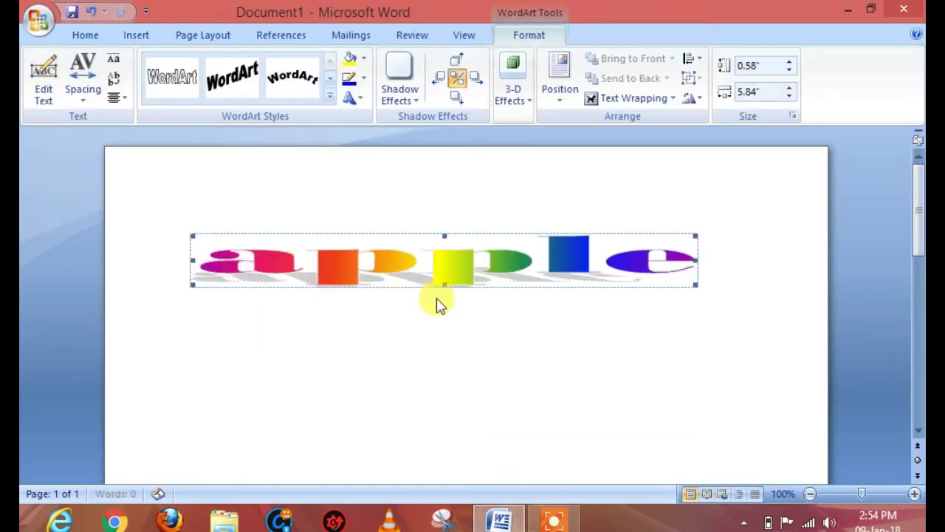
left_click_drag(445, 334, 448, 380)
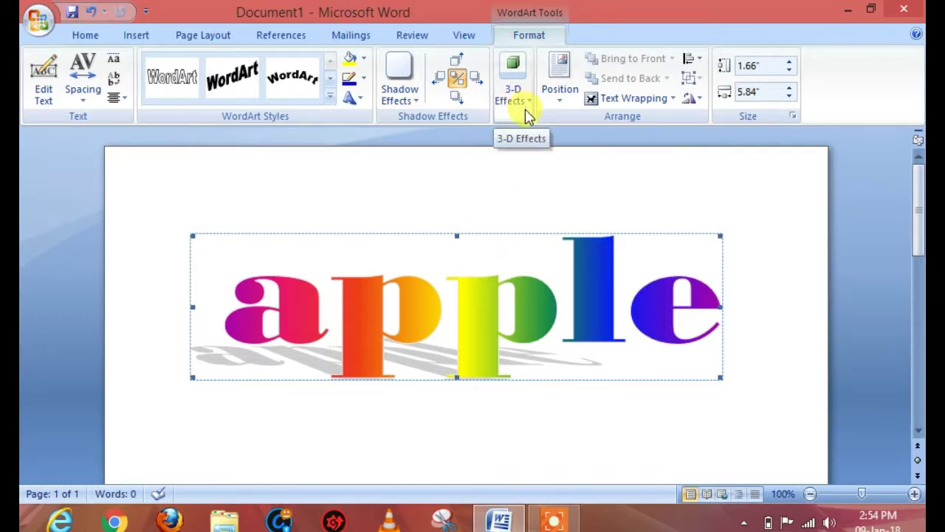
Apply the parallel 3-D Style 2 extrusion to the apple WordArt
left_click(527, 118)
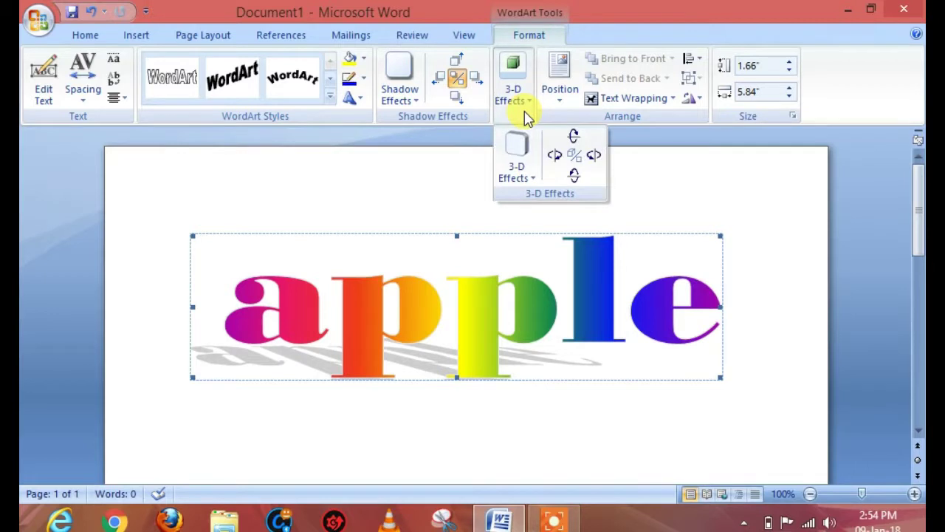
left_click(528, 178)
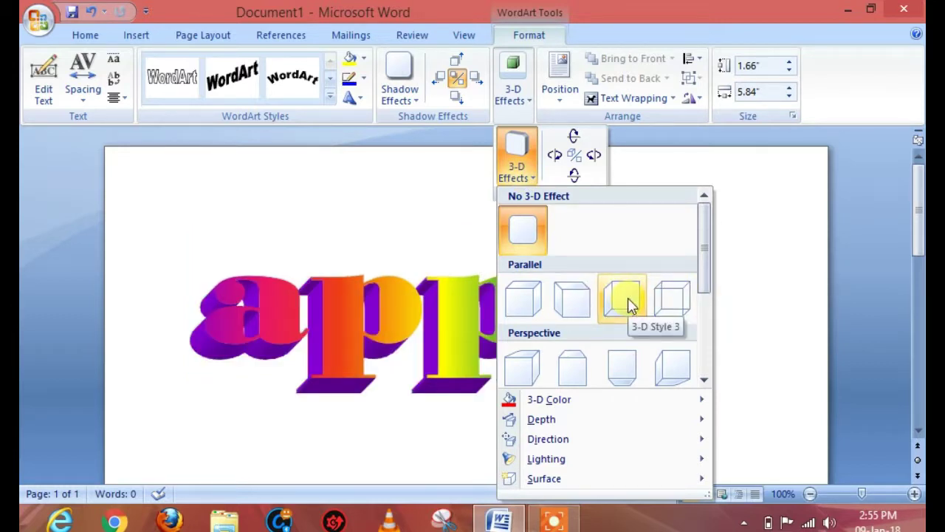
left_click(580, 309)
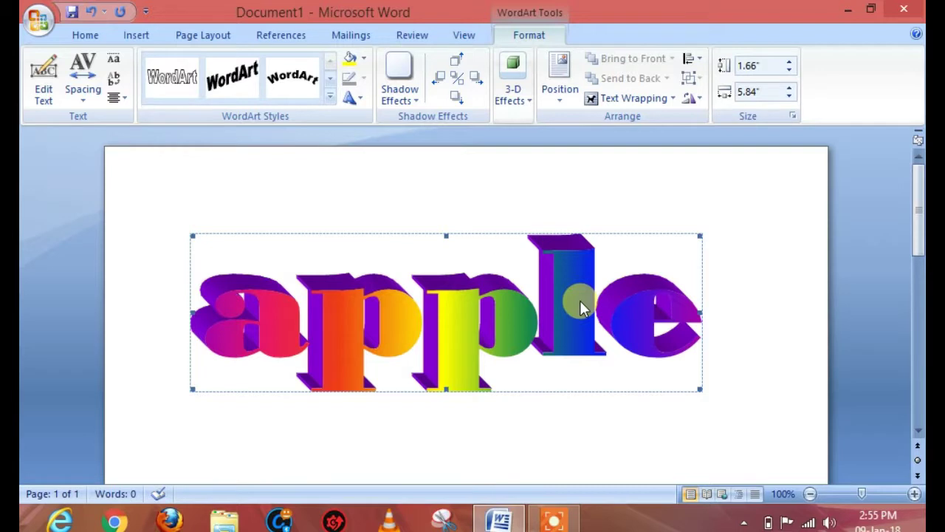
Set the apple's 3-D extrusion colour to Light Blue instead of purple
left_click(530, 111)
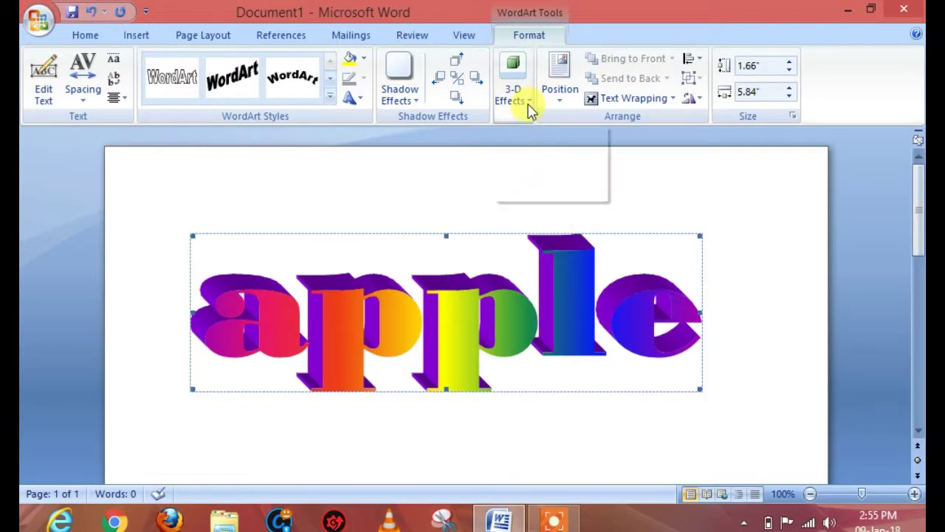
left_click(526, 166)
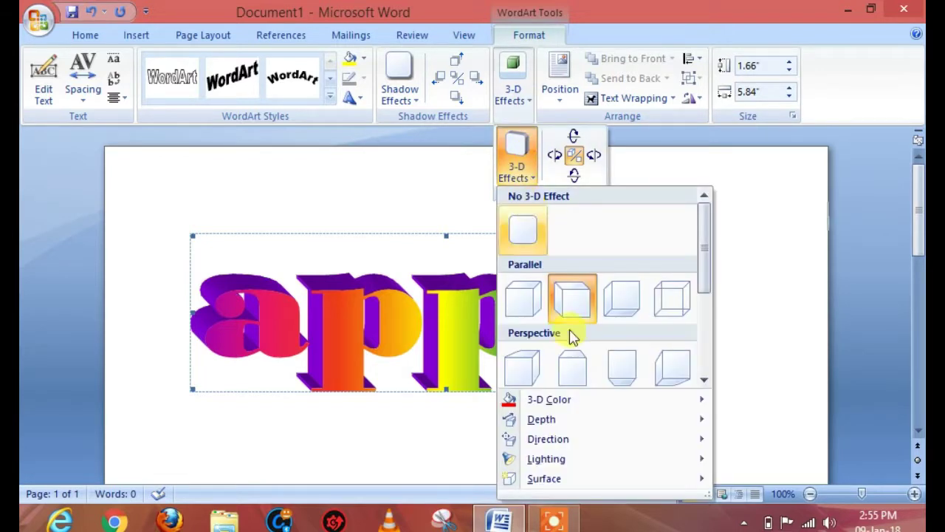
mouse_move(549, 403)
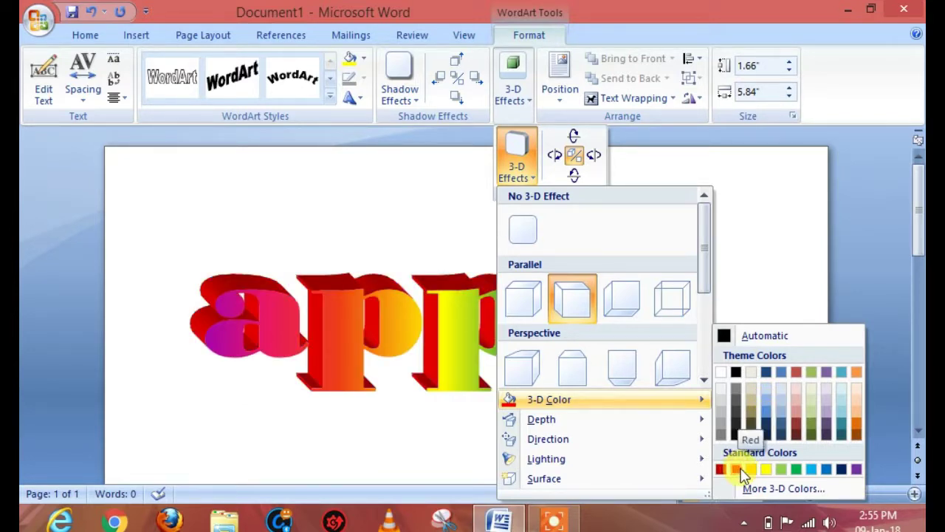
left_click(813, 470)
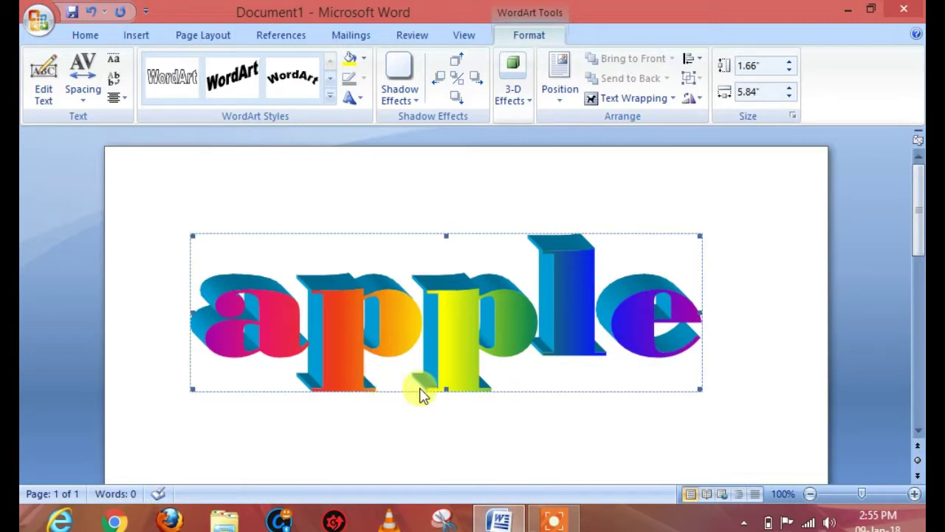
left_click(515, 100)
Preview the Depth and Direction options for the apple's blue 3-D extrusion
left_click(522, 171)
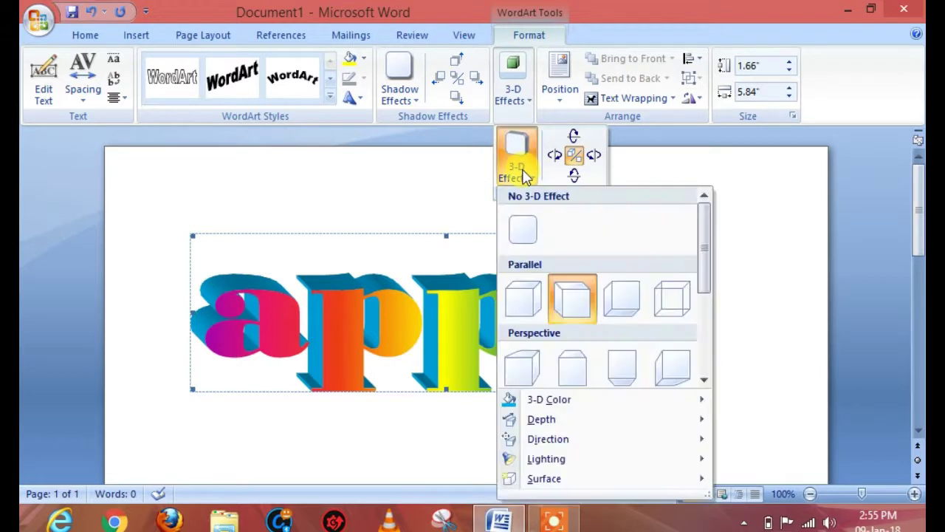
mouse_move(588, 422)
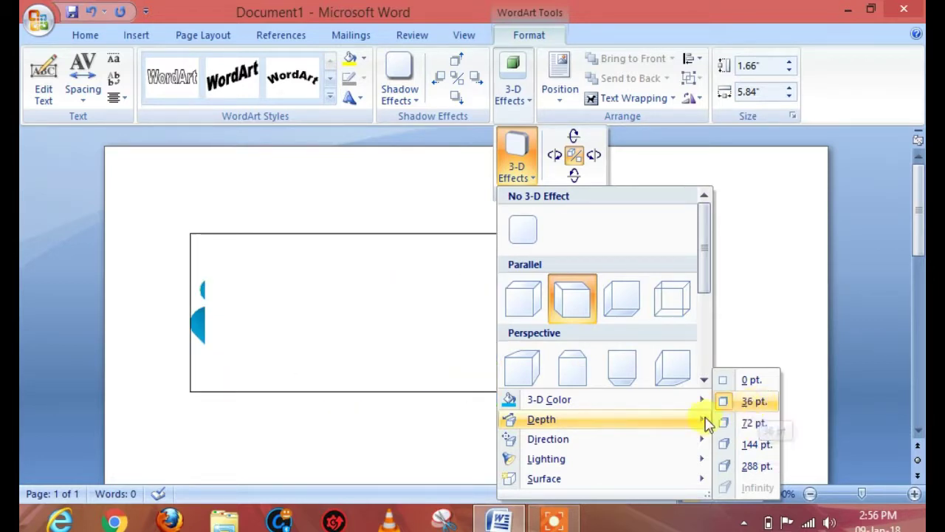
mouse_move(588, 443)
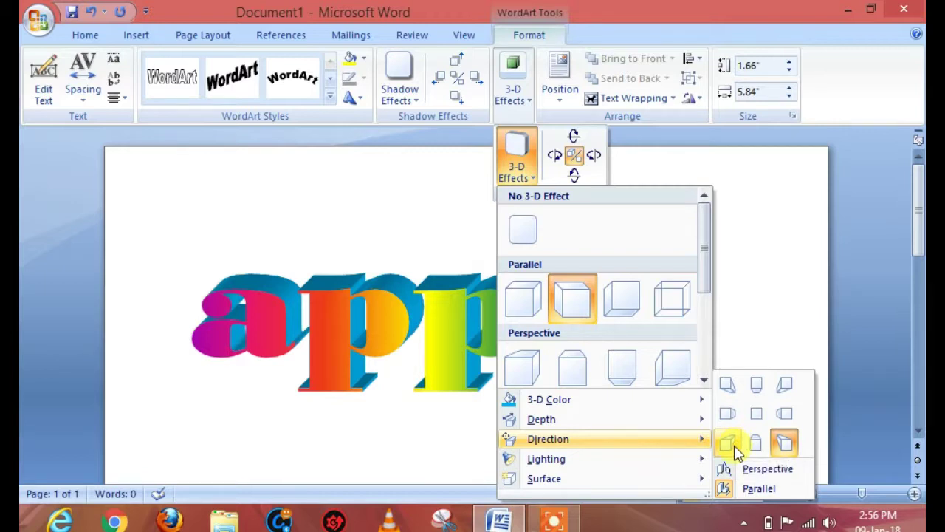
Show the Lighting choices, previewing lighting angles on the apple WordArt
mouse_move(649, 470)
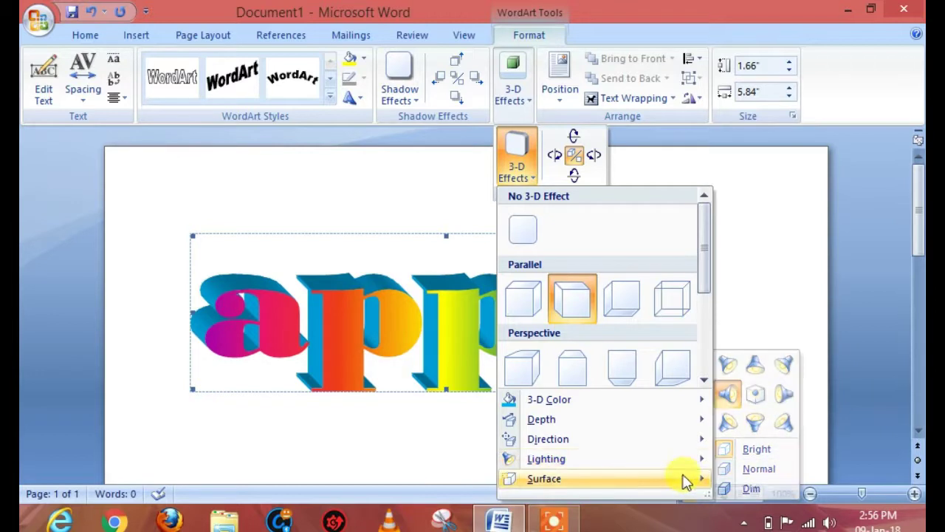
Preview the Metal surface, then dismiss the 3-D Effects menus
mouse_move(685, 480)
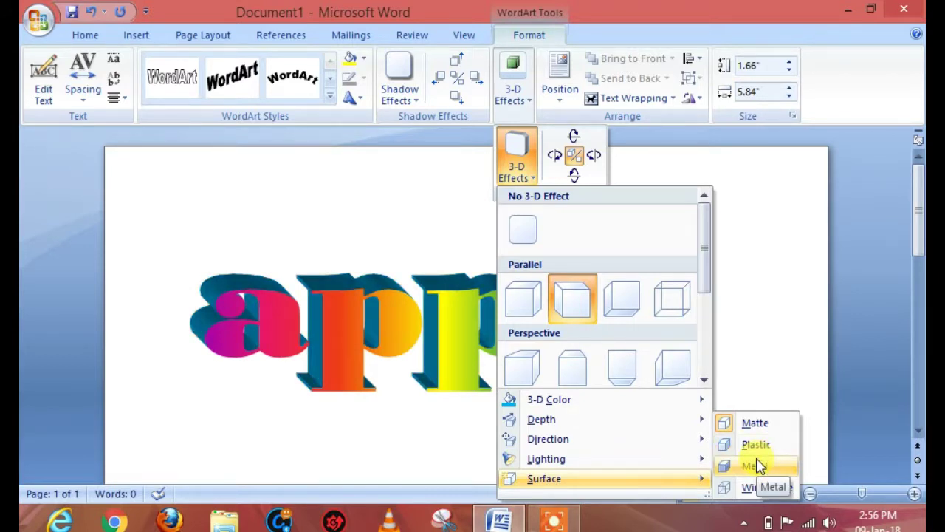
left_click(741, 305)
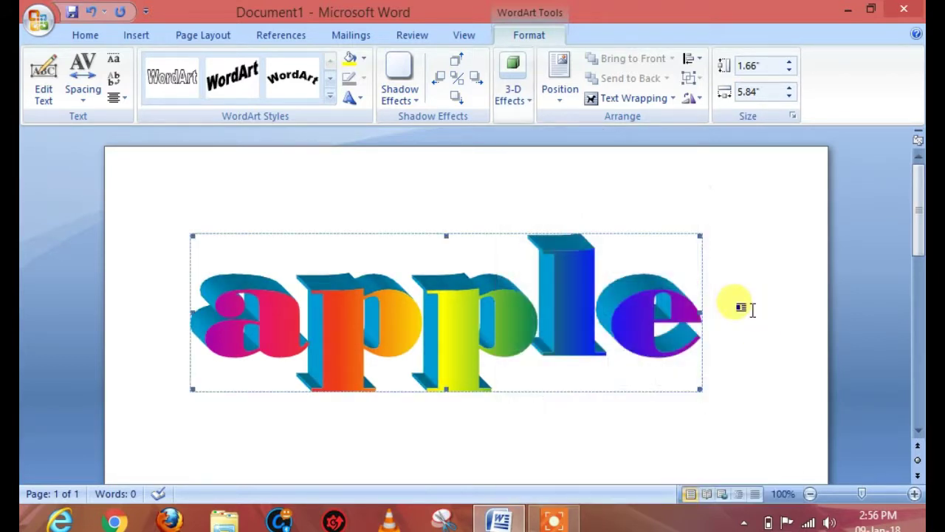